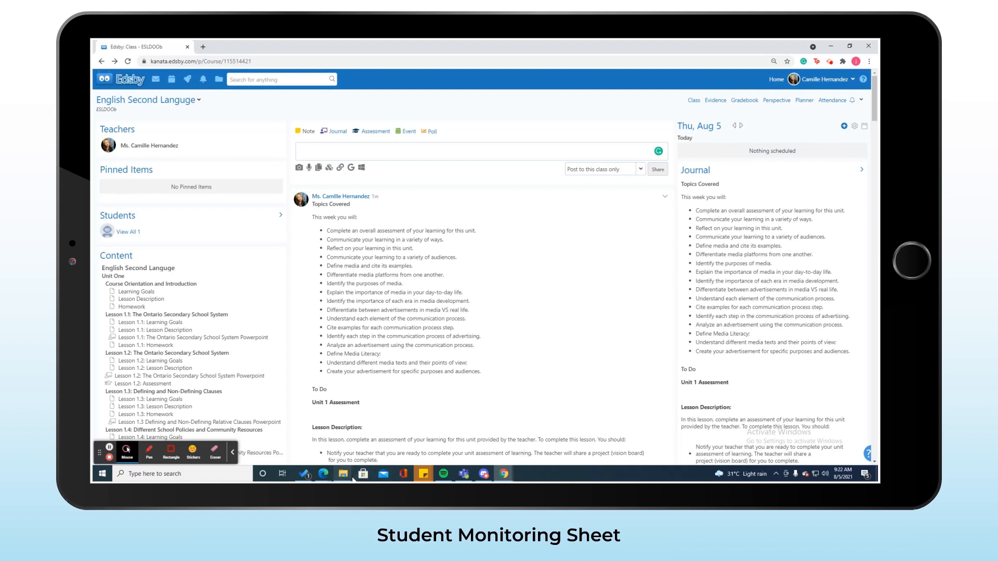
pyautogui.click(323, 473)
pyautogui.click(367, 436)
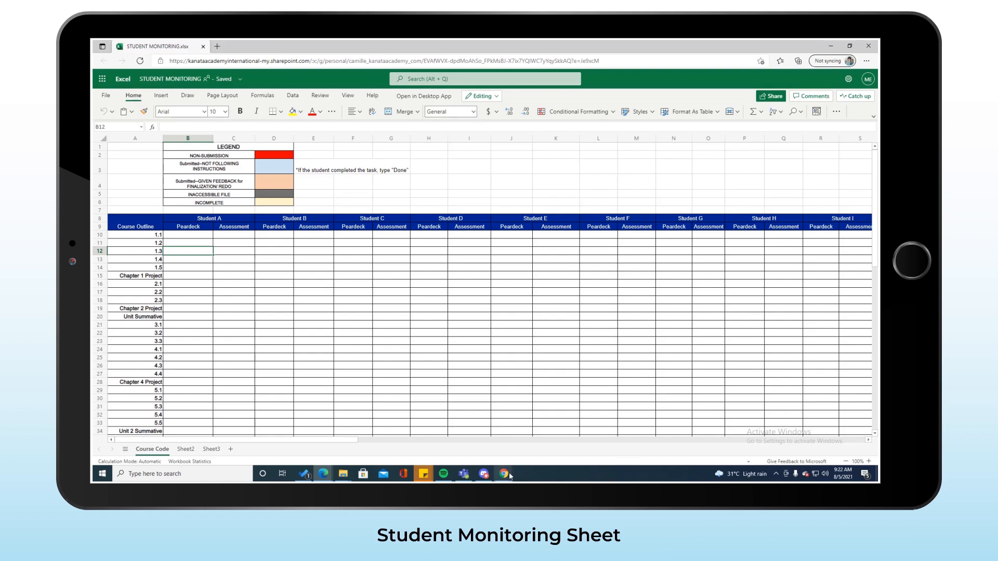
pyautogui.moveTo(507, 475)
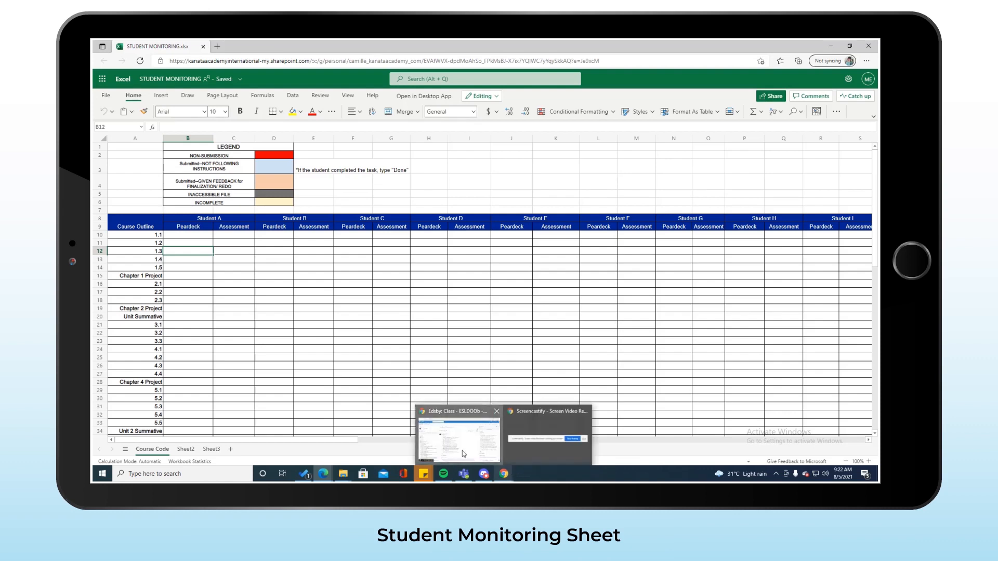
pyautogui.click(463, 450)
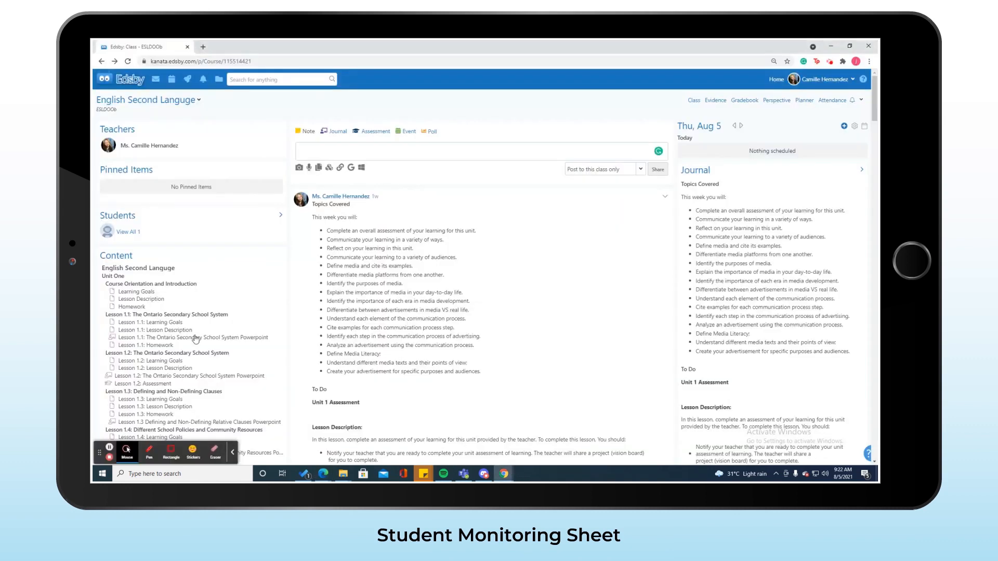
# Look up the one enrolled student in Edsby's People list, then return and select the Student A header
pyautogui.click(131, 235)
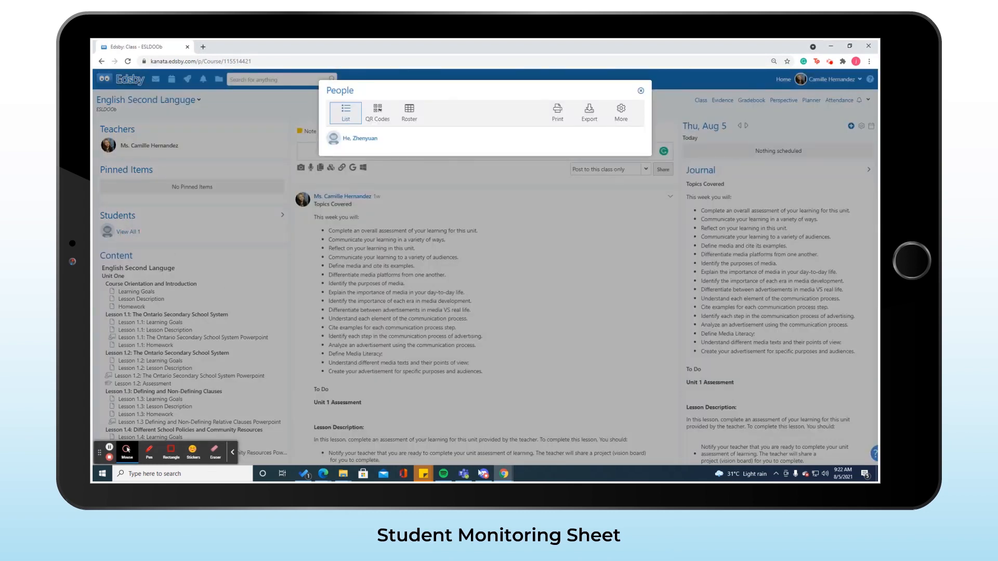
pyautogui.moveTo(479, 477)
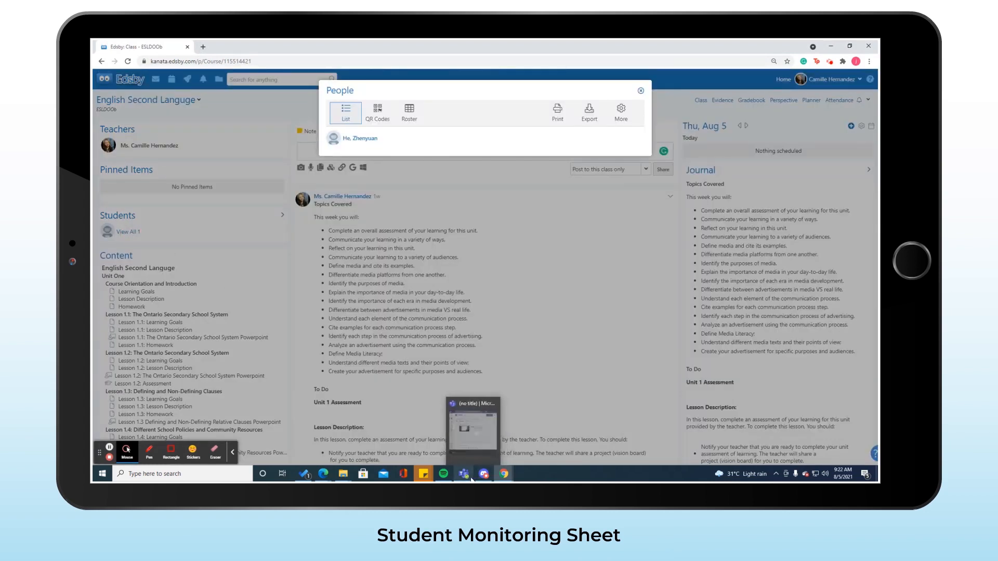
pyautogui.moveTo(330, 472)
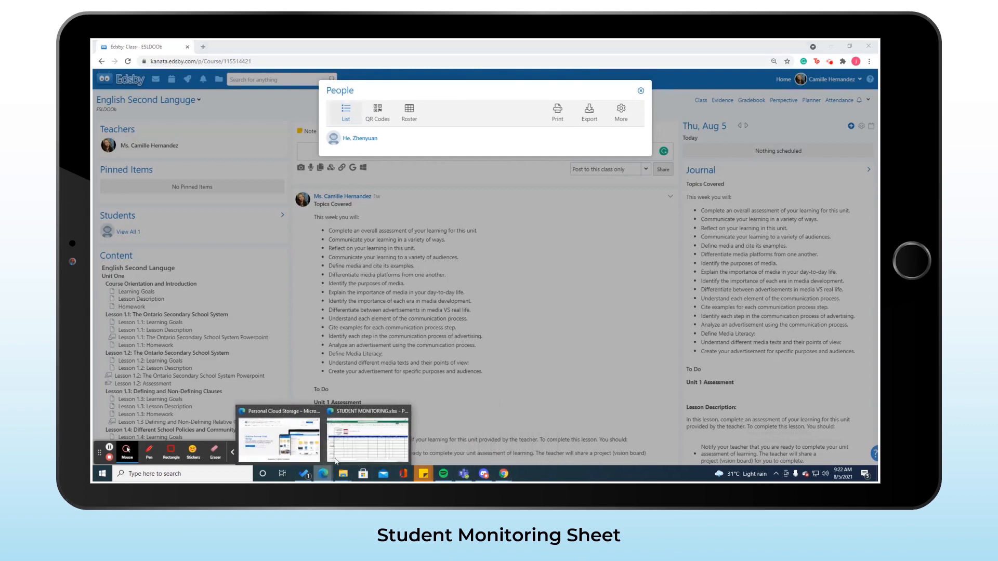
pyautogui.click(354, 440)
pyautogui.click(193, 219)
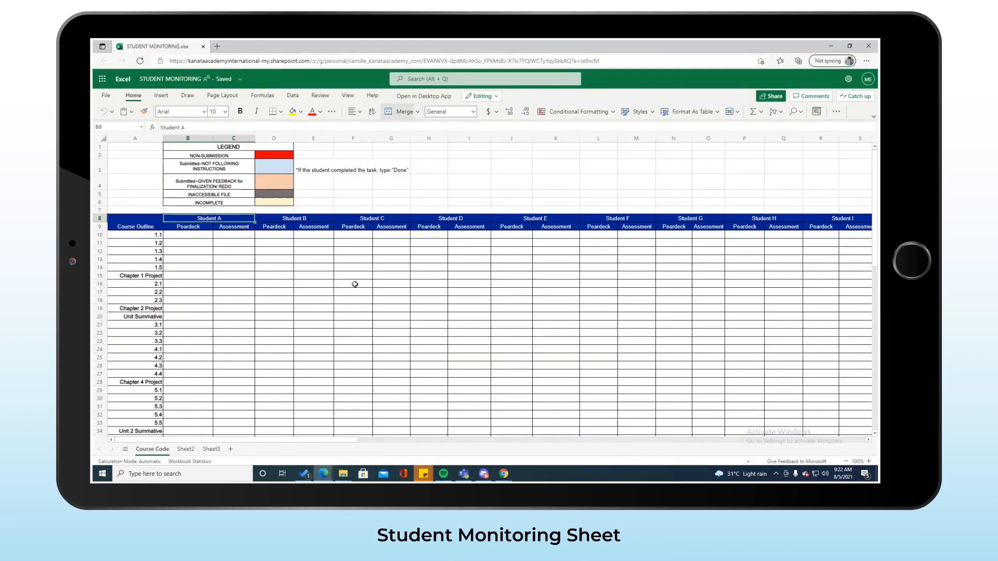
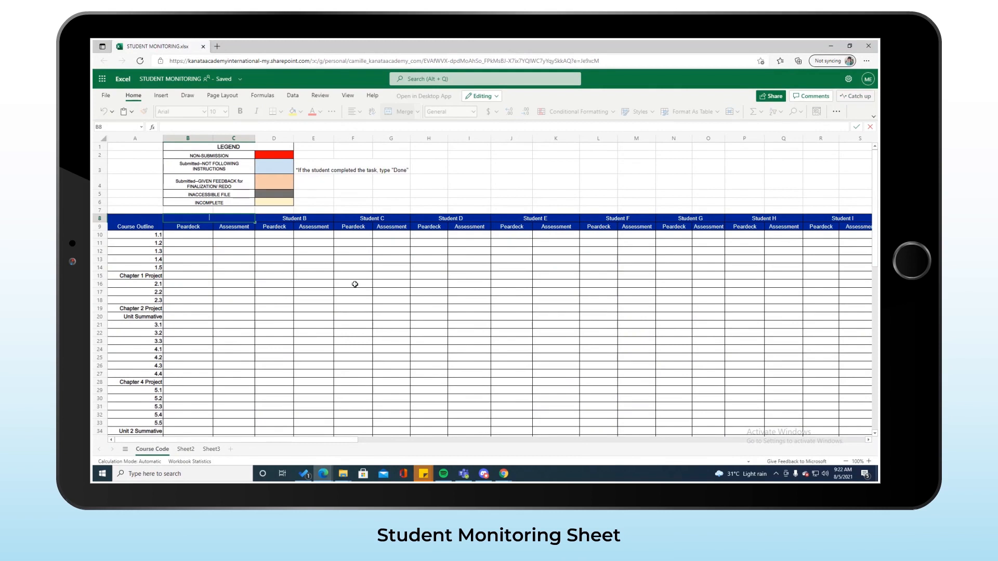
# Type the enrolled student's name over Student A, recheck it in Edsby, and remove the wrong first letter
pyautogui.moveTo(509, 479)
pyautogui.click(487, 450)
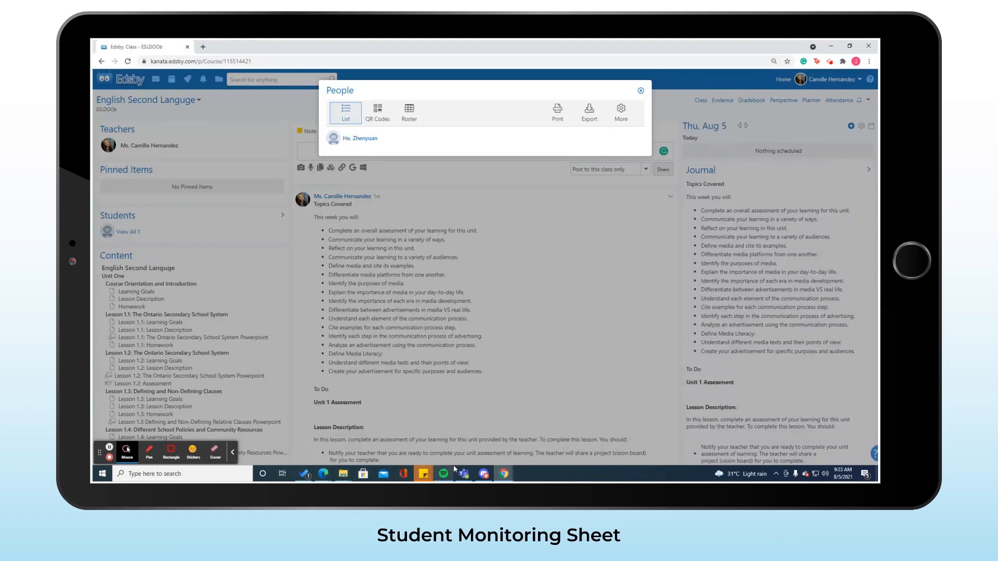
pyautogui.moveTo(320, 479)
pyautogui.click(367, 419)
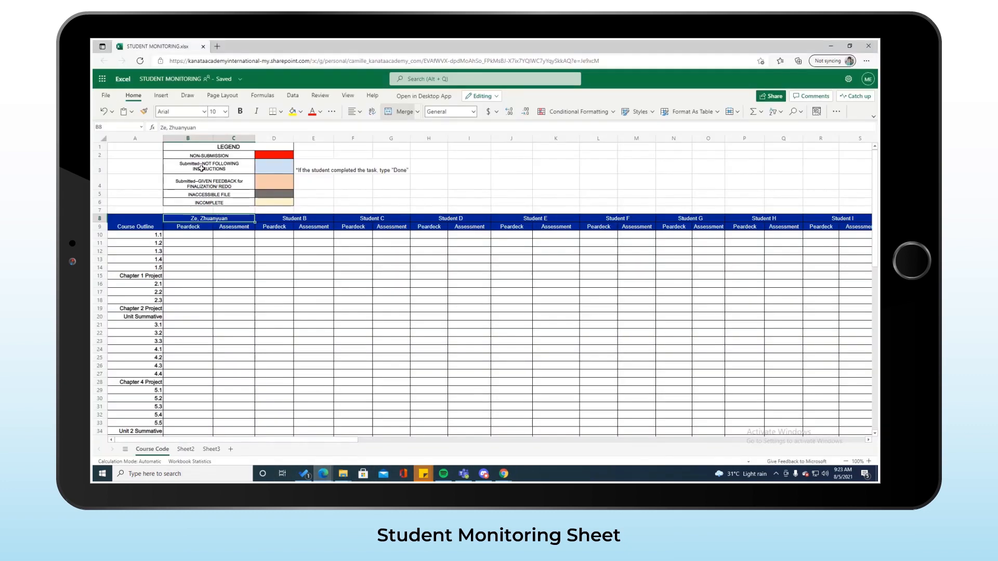
pyautogui.click(164, 128)
pyautogui.press('BackSpace')
# Fix the first letter of the student's name, then mark Peardeck 1.1 and 1.2 as Done
pyautogui.write('H')
pyautogui.click(197, 243)
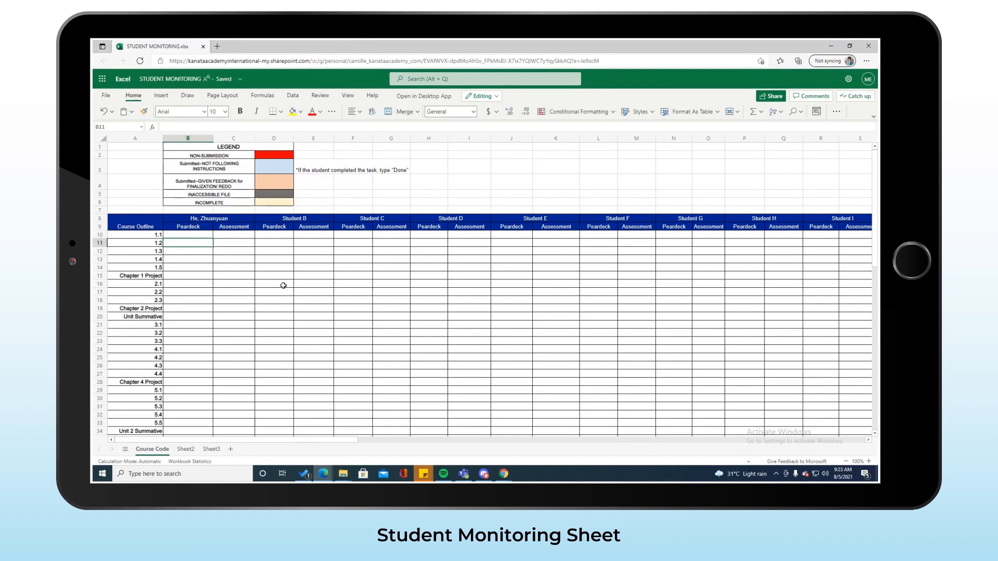
pyautogui.click(195, 235)
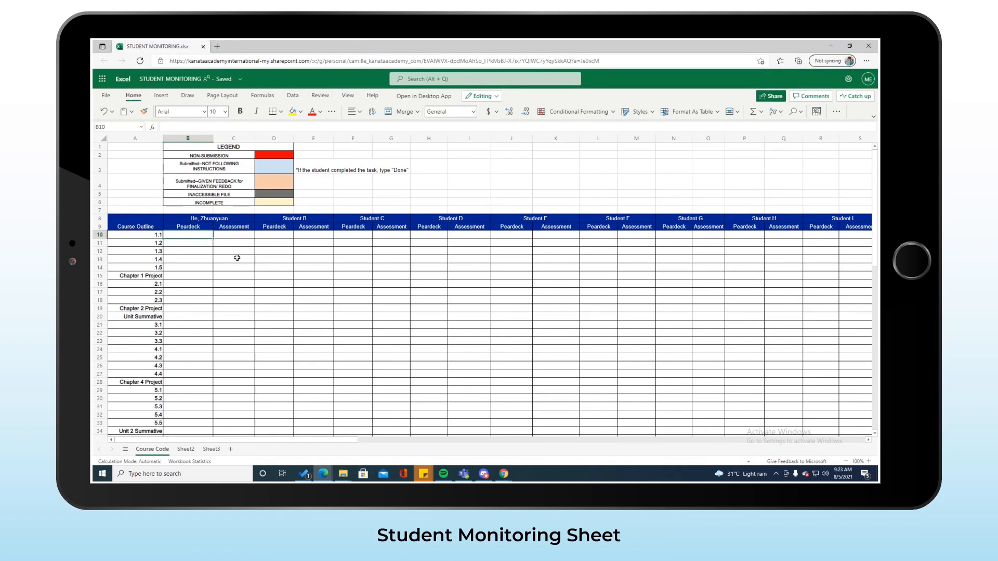
pyautogui.write('Done')
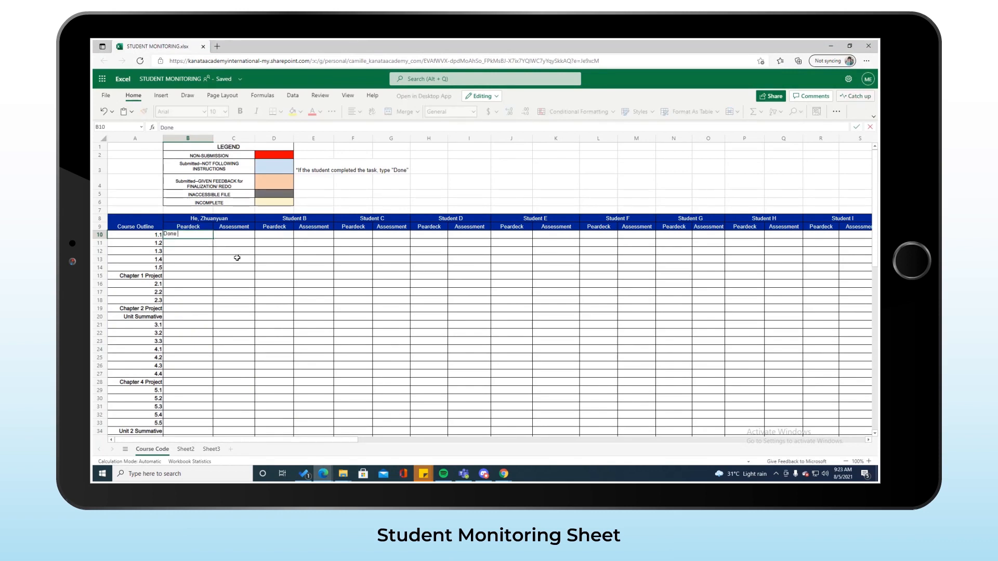
pyautogui.press('Return')
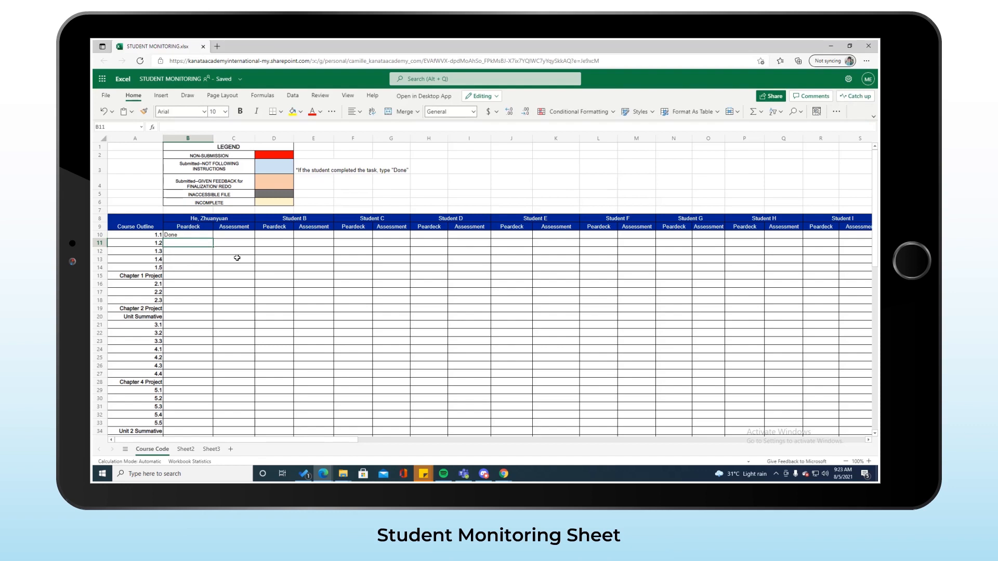
pyautogui.write('Done')
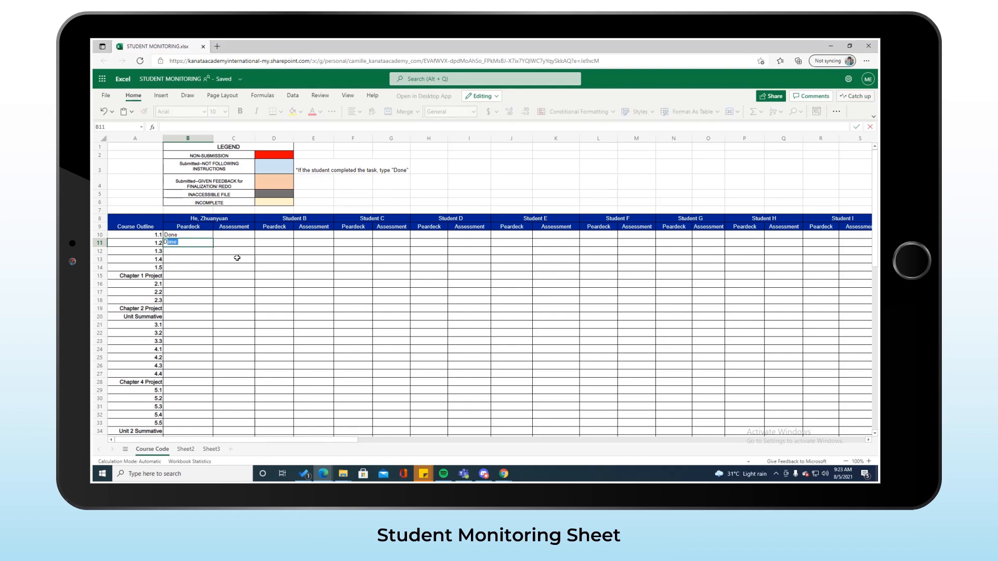
pyautogui.press('Return')
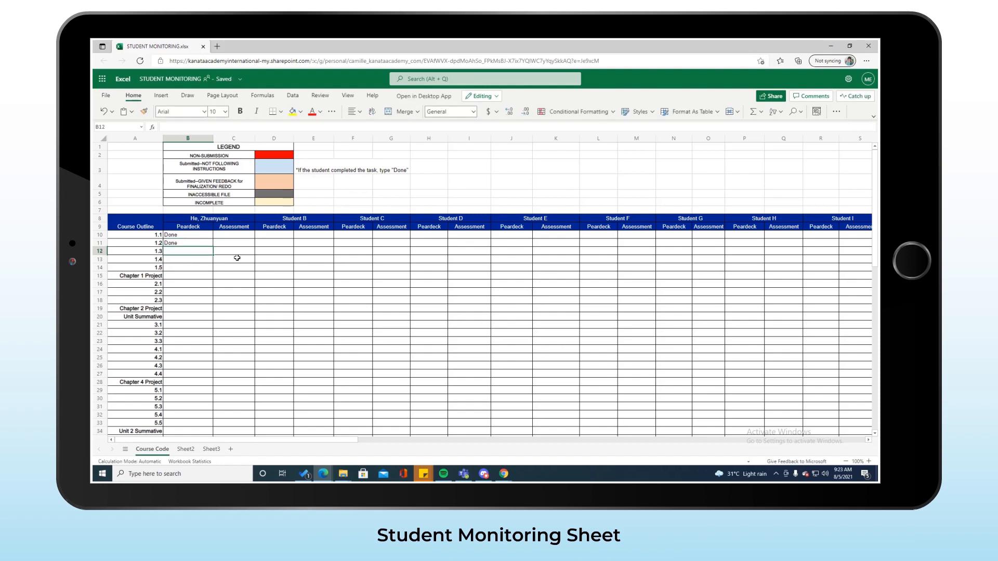
# Mark Assessment 1.3 and 1.4 as Done
pyautogui.click(237, 259)
pyautogui.write('D')
pyautogui.press('Return')
pyautogui.write('D')
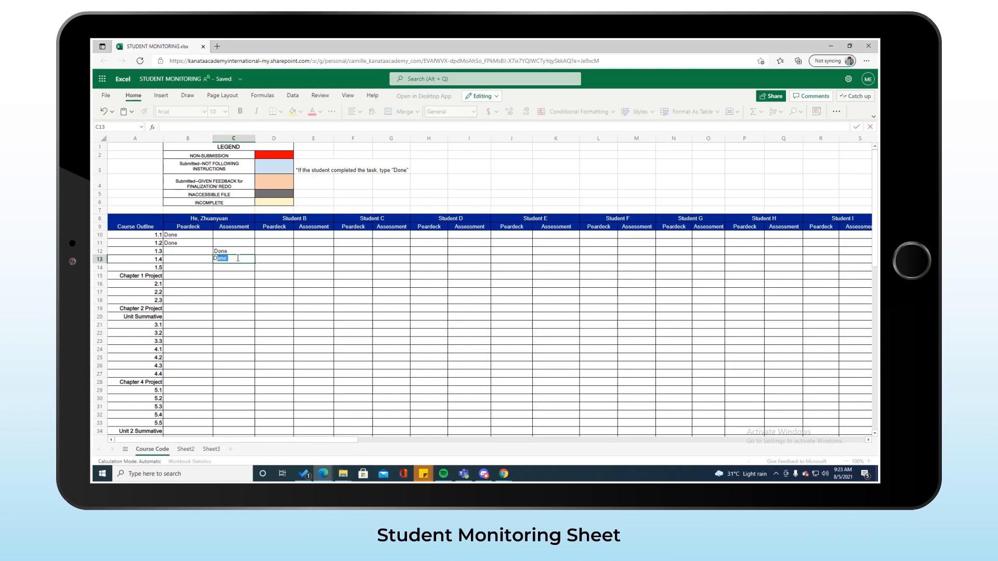
pyautogui.press('Return')
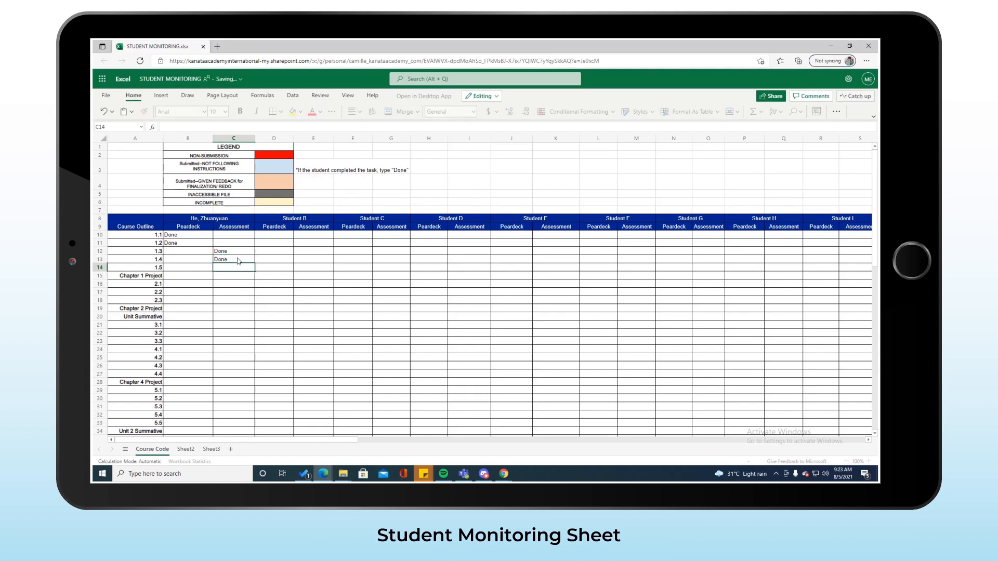
pyautogui.click(168, 269)
pyautogui.click(227, 265)
pyautogui.click(190, 267)
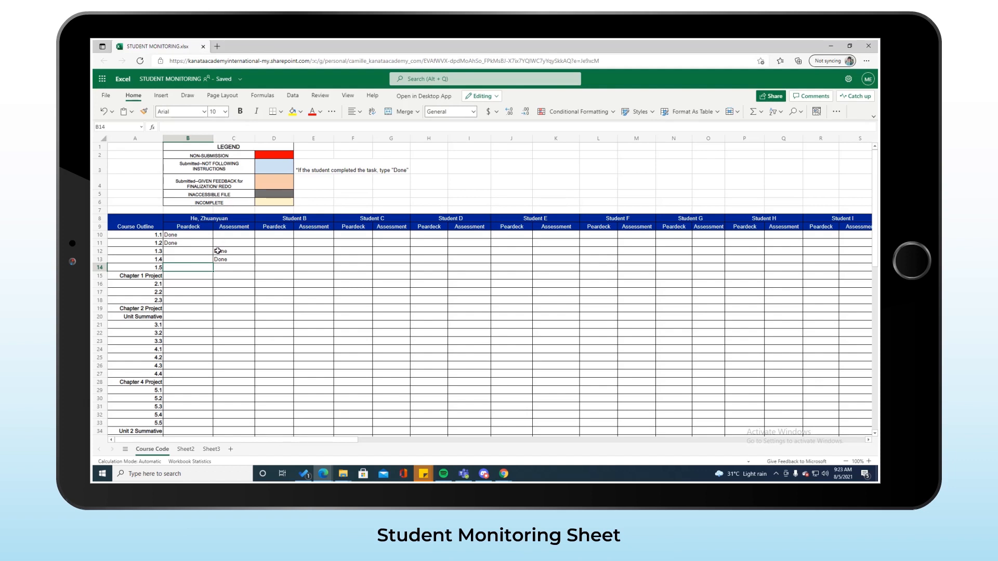
# Copy the legend's light-blue fill onto the 1.3 Assessment Done cell with Format Painter
pyautogui.click(218, 252)
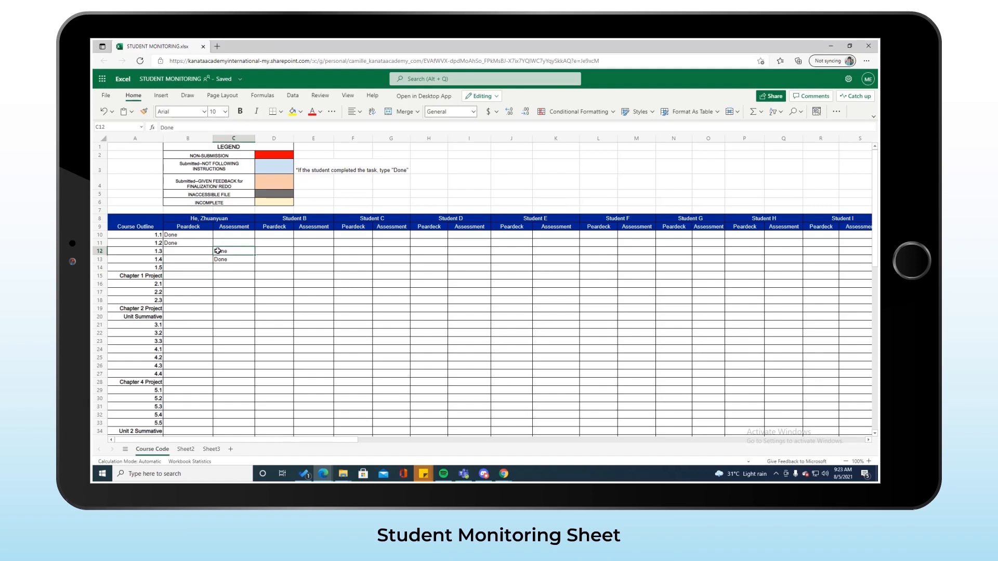
pyautogui.click(273, 167)
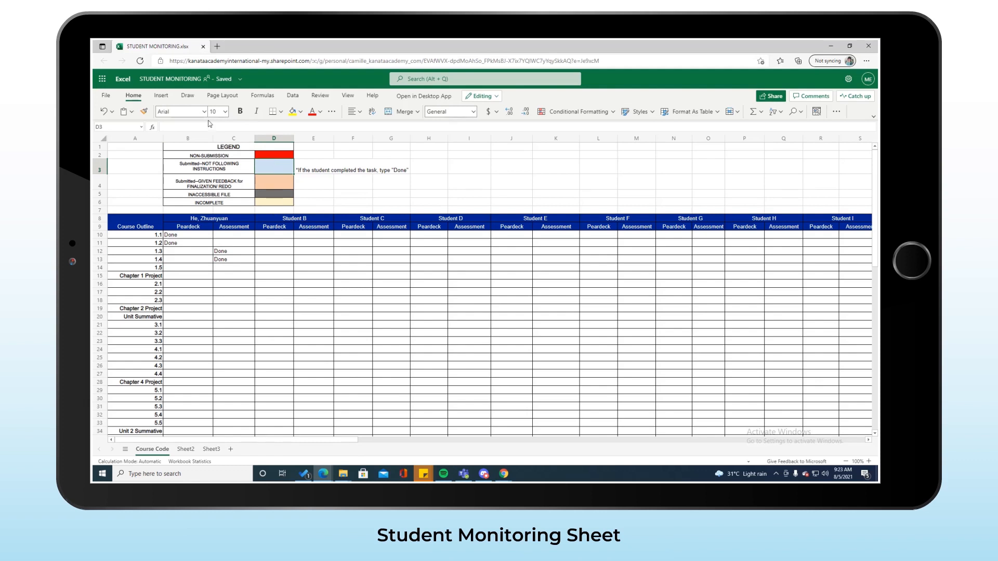
pyautogui.click(144, 113)
pyautogui.click(223, 253)
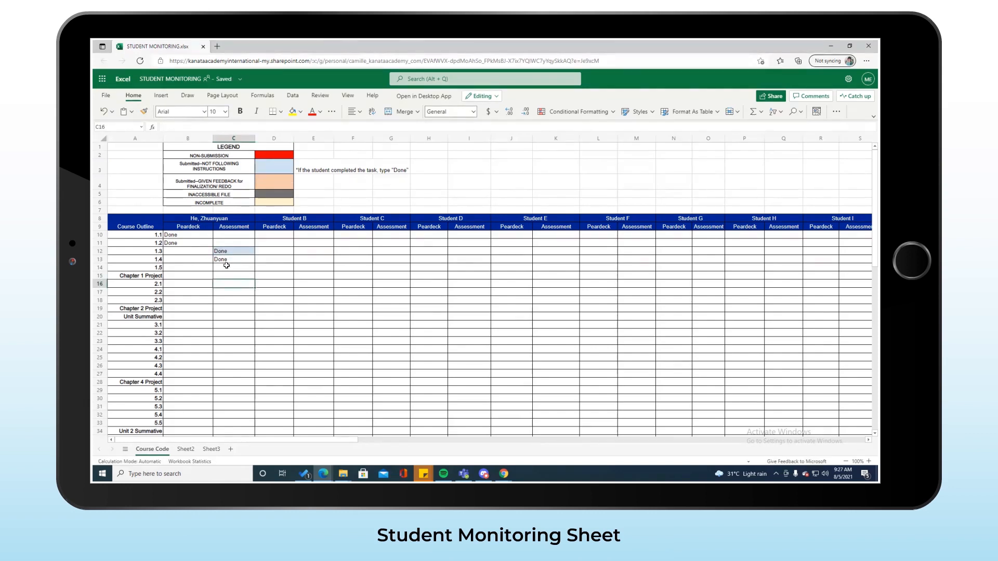
# Enter Done for the 1.5 Assessment and the Chapter 1 Project assessment
pyautogui.click(227, 266)
pyautogui.write('Done')
pyautogui.press('Return')
pyautogui.write('Dooneene')
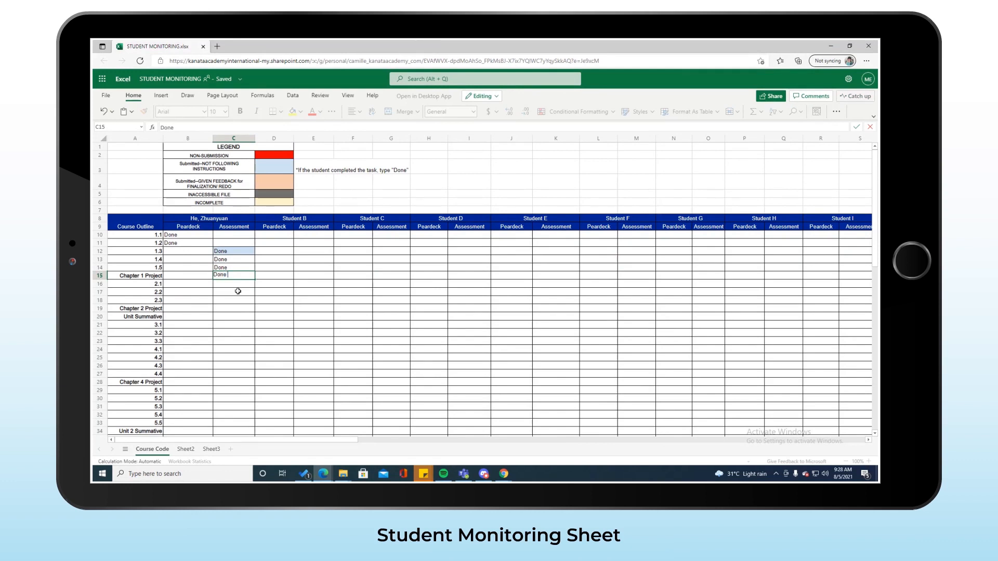
pyautogui.click(238, 291)
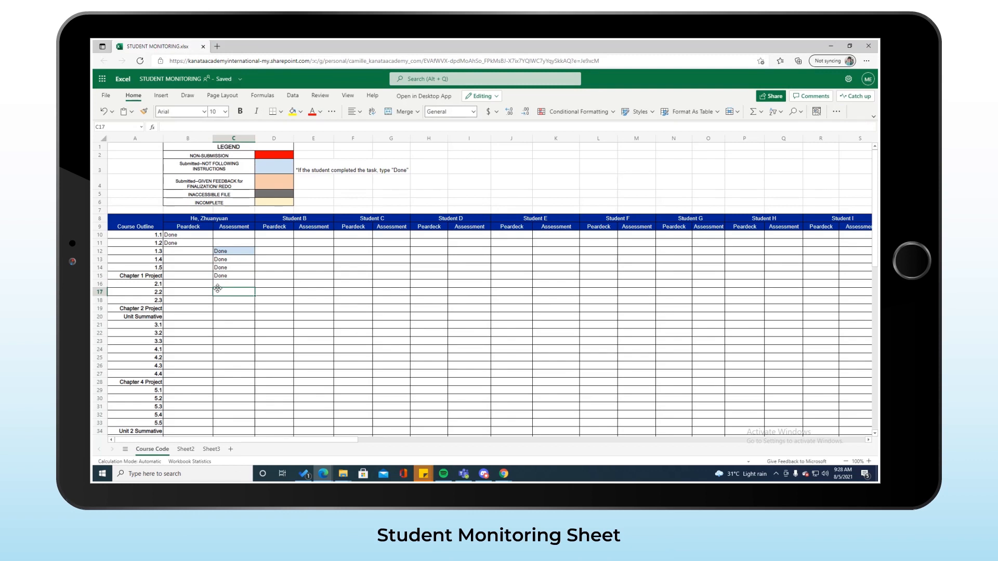
pyautogui.scroll(-5, 217, 288)
pyautogui.scroll(-7, 217, 288)
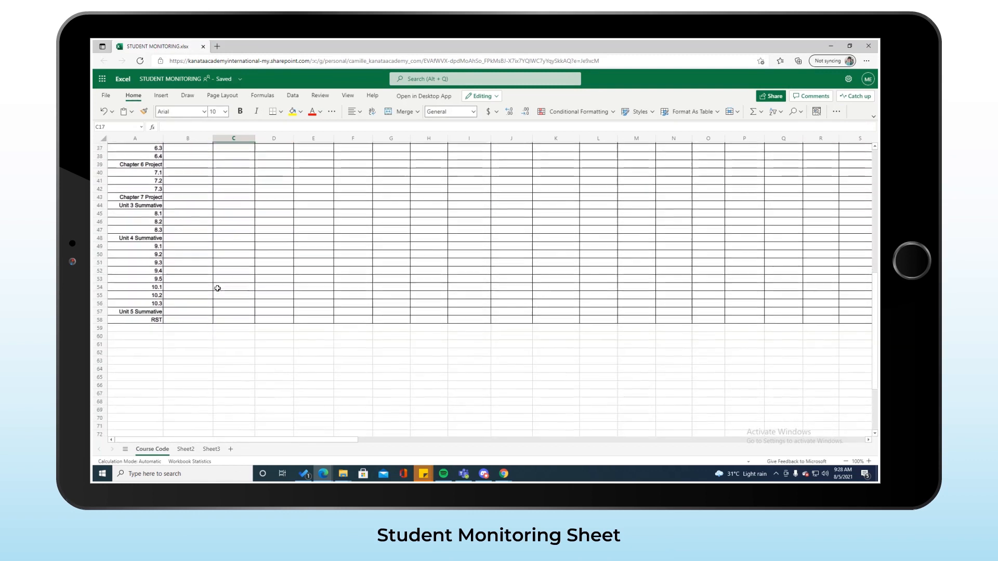
pyautogui.click(230, 312)
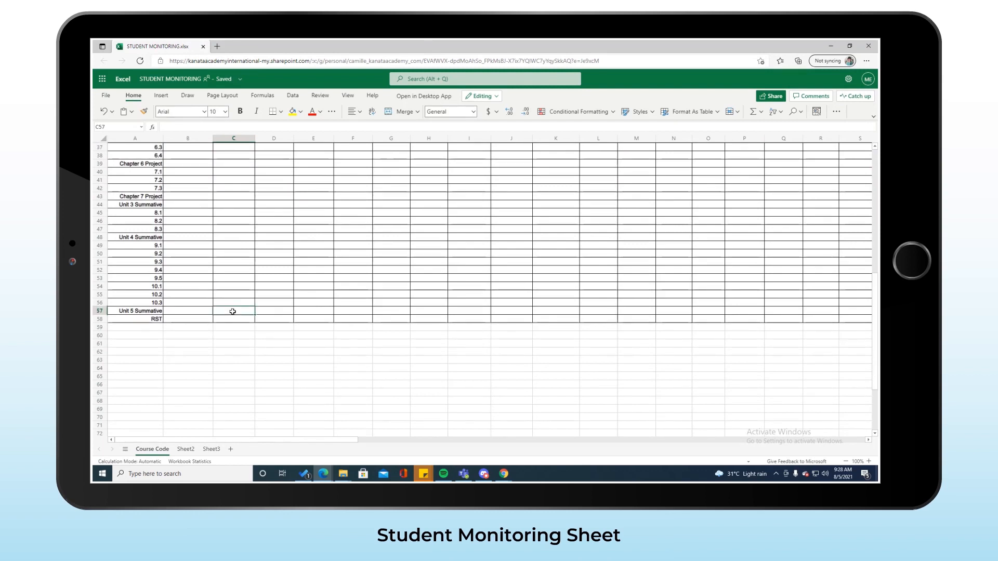
pyautogui.click(234, 321)
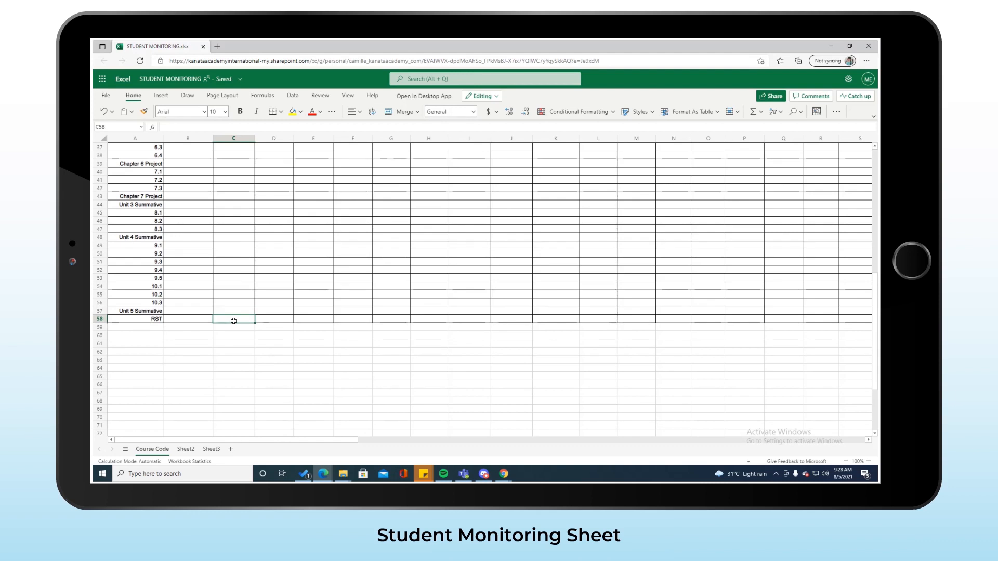
pyautogui.scroll(12, 235, 318)
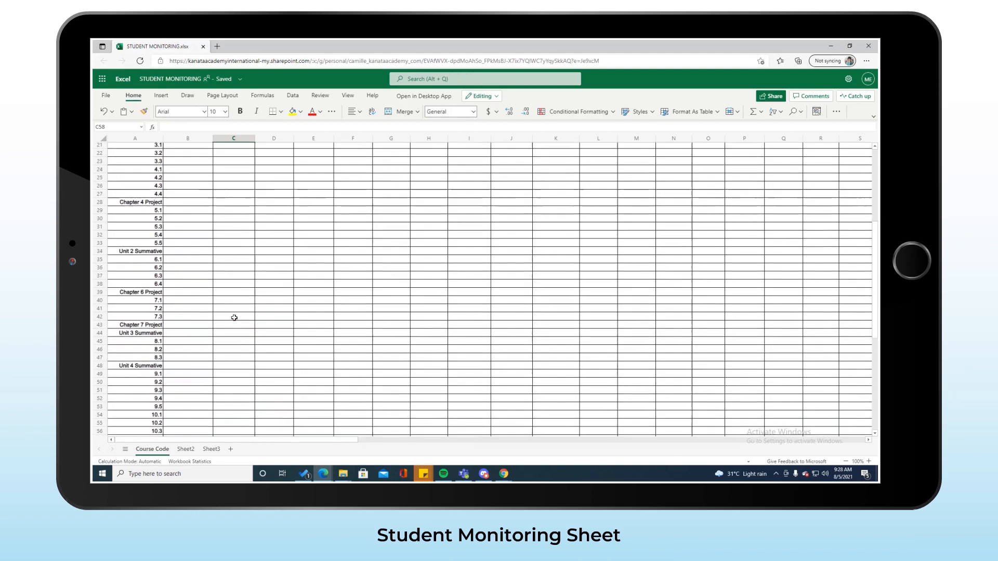